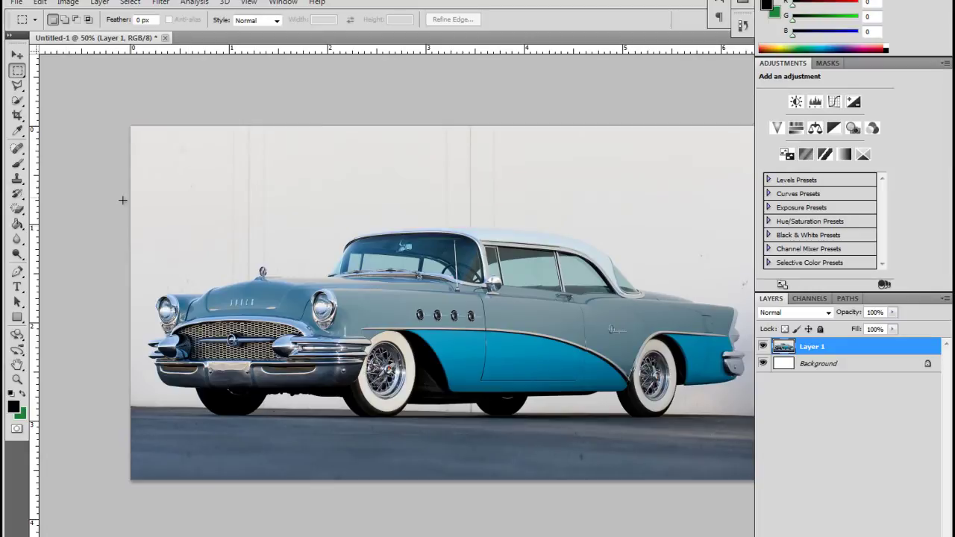
{"action": "left_click", "coordinate": [16, 209]}
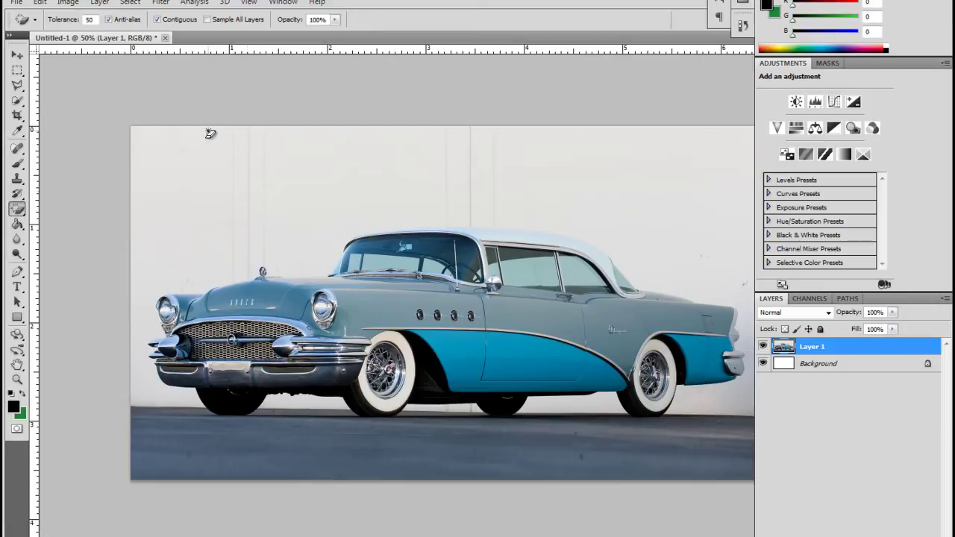
{"action": "double_click", "coordinate": [94, 19]}
Step: Try freehand Lasso selections on the blank wall above the car, clearing each one
{"action": "left_click", "coordinate": [17, 87]}
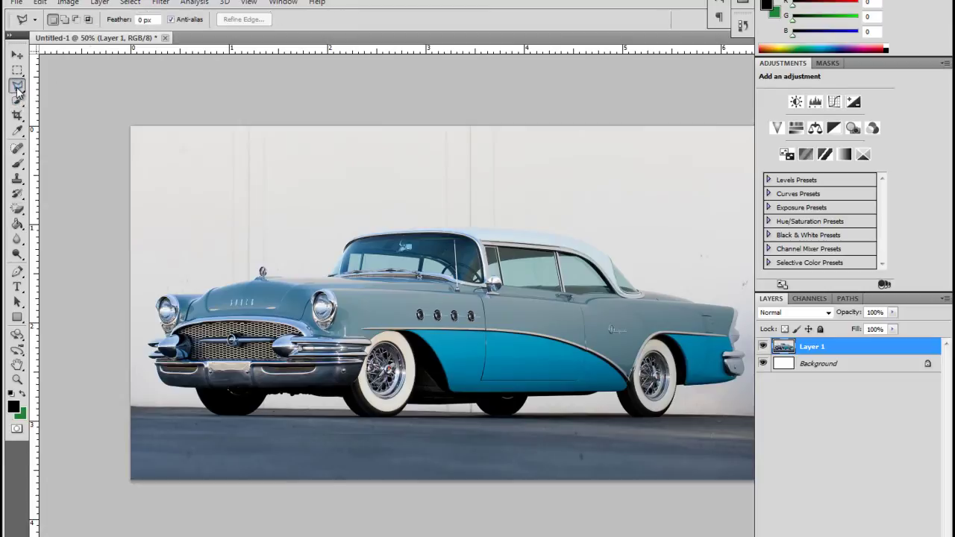
{"action": "left_click", "coordinate": [18, 89]}
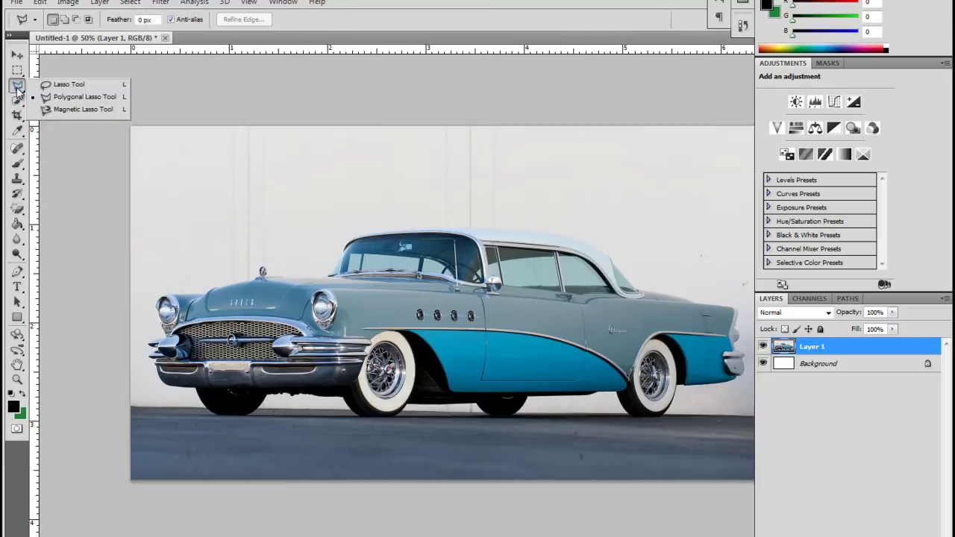
{"action": "left_click", "coordinate": [93, 88]}
{"action": "mouse_move", "coordinate": [162, 138]}
{"action": "left_mouse_down"}
{"action": "mouse_move", "coordinate": [336, 200]}
{"action": "mouse_move", "coordinate": [567, 154]}
{"action": "mouse_move", "coordinate": [165, 141]}
{"action": "left_mouse_up"}
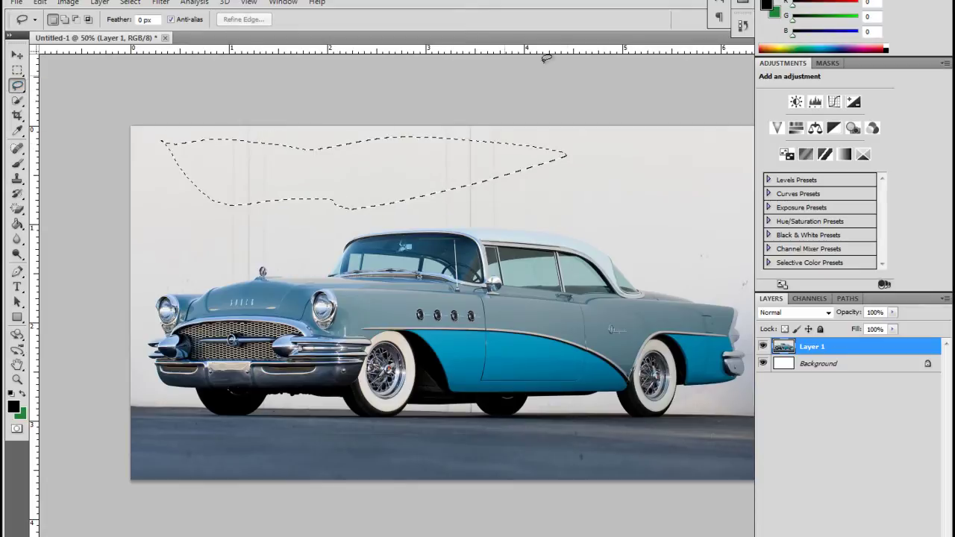
{"action": "left_click", "coordinate": [625, 80]}
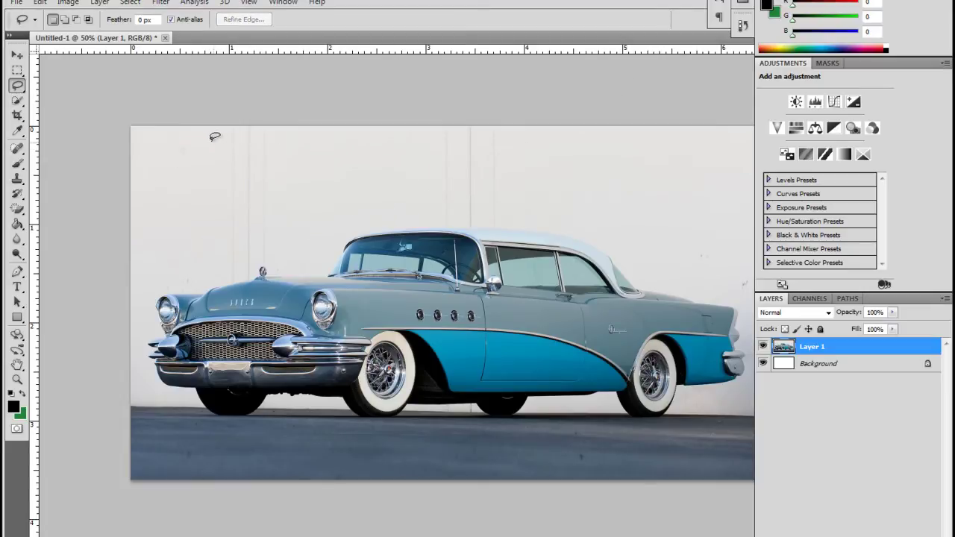
{"action": "mouse_move", "coordinate": [206, 137]}
{"action": "left_mouse_down"}
{"action": "mouse_move", "coordinate": [214, 220]}
{"action": "mouse_move", "coordinate": [268, 164]}
{"action": "mouse_move", "coordinate": [202, 133]}
{"action": "left_mouse_up"}
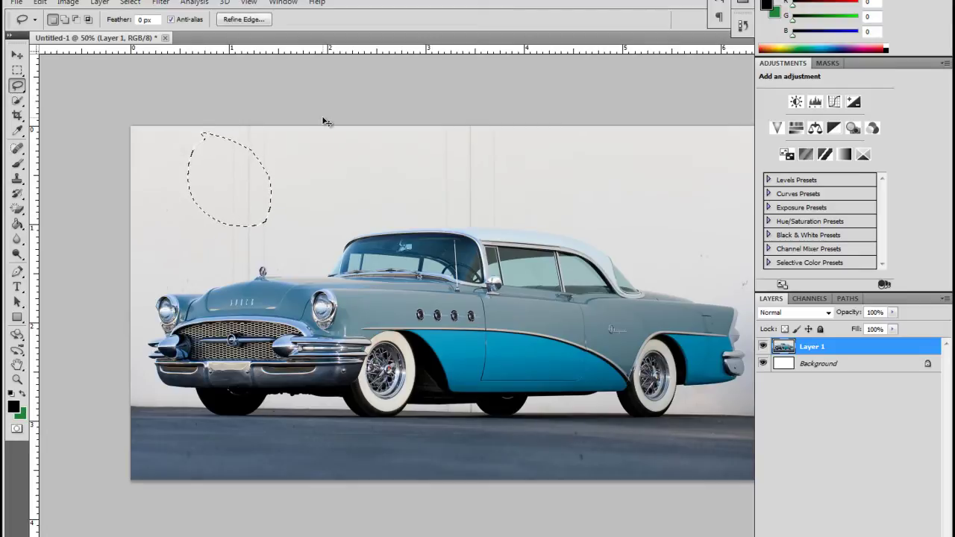
{"action": "key", "text": "ctrl+d"}
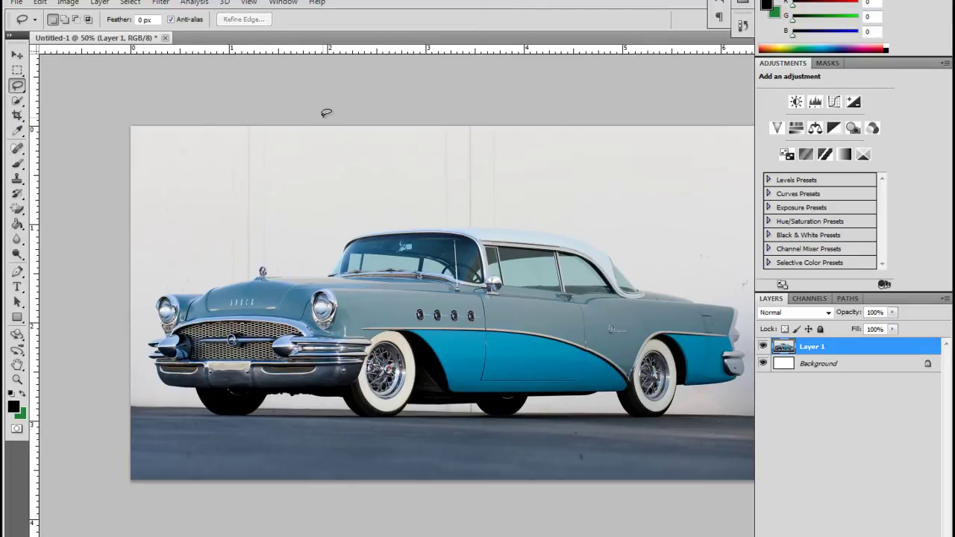
Step: Try tracing the car's hood and windshield outline with the Magnetic Lasso
{"action": "right_click", "coordinate": [18, 85]}
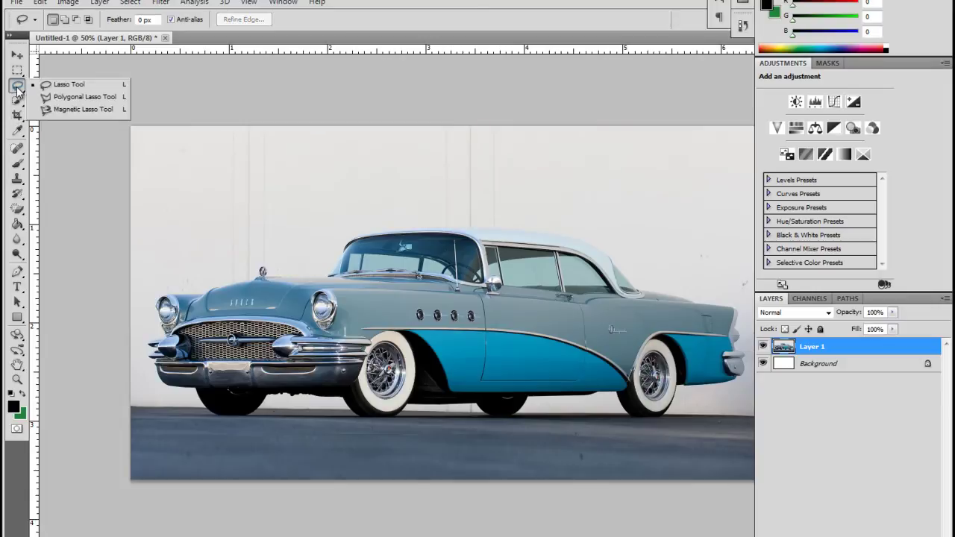
{"action": "left_click", "coordinate": [83, 109]}
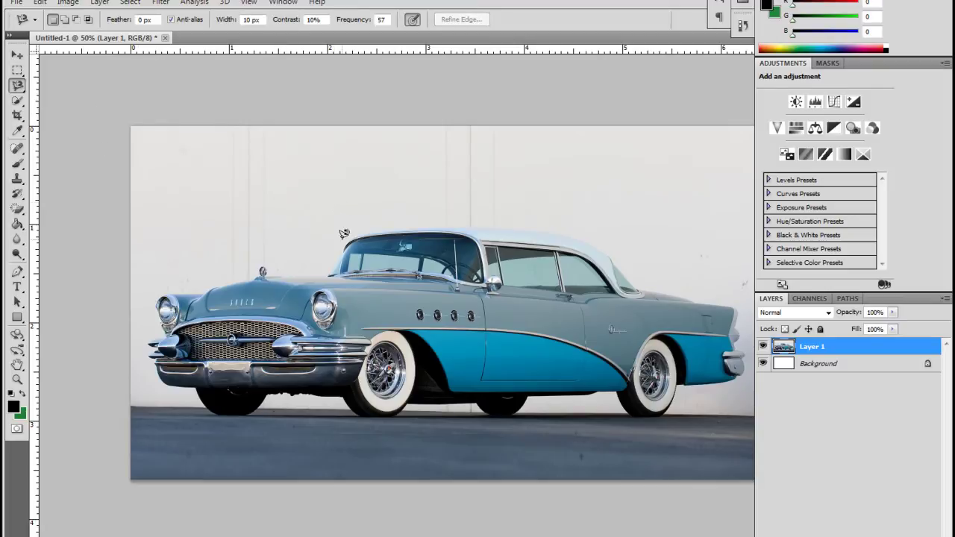
{"action": "left_click", "coordinate": [164, 296]}
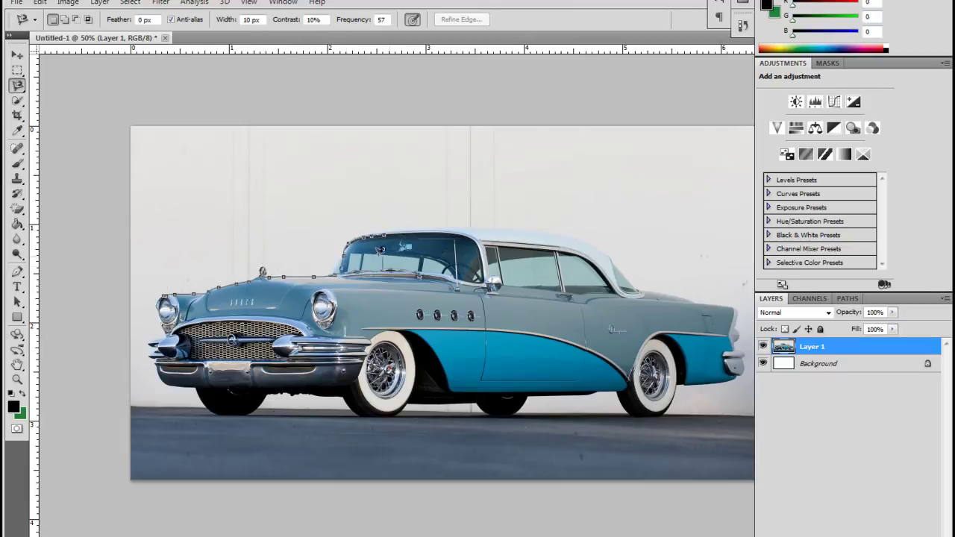
{"action": "key", "text": "Escape"}
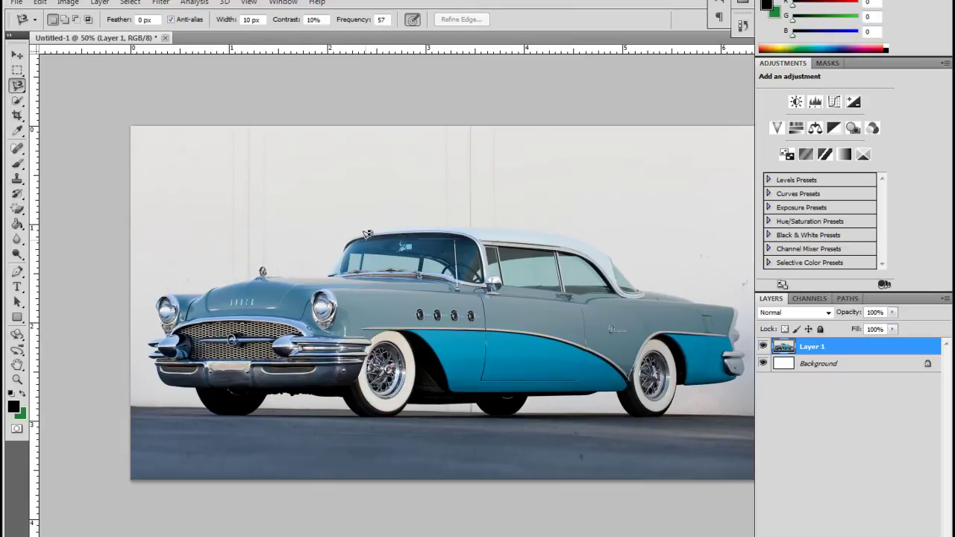
Step: Start a Polygonal Lasso outline at the base of the rear window and trace along the trunk to the tail fin
{"action": "left_click", "coordinate": [13, 88]}
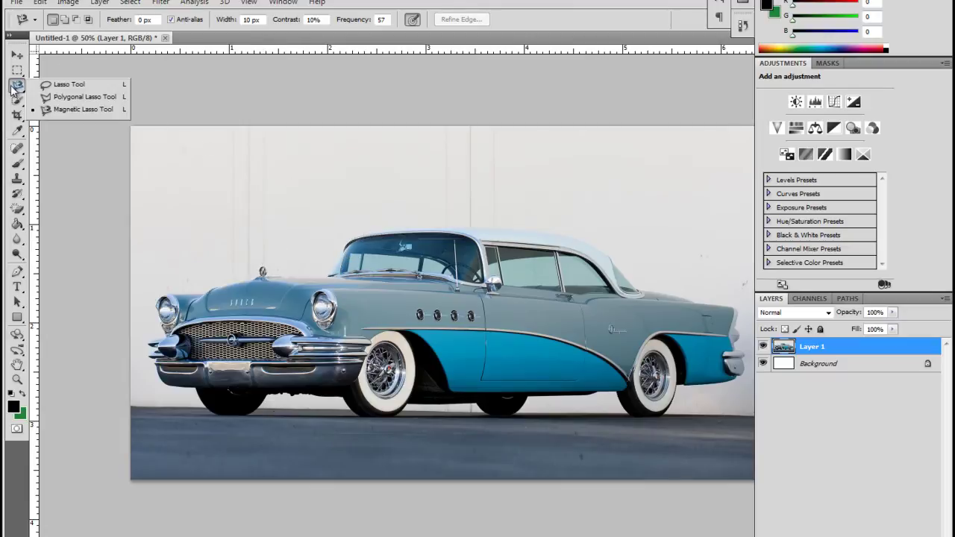
{"action": "left_click", "coordinate": [88, 100]}
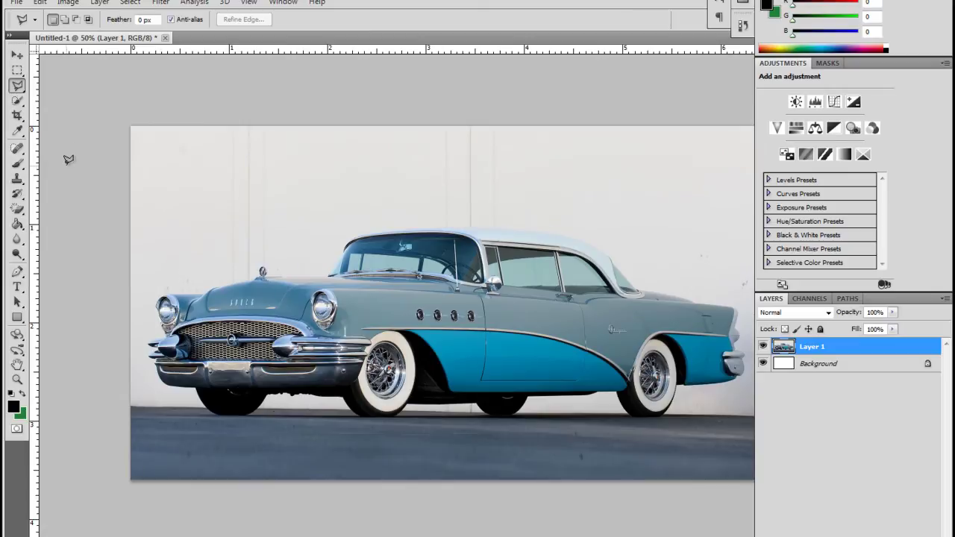
{"action": "key", "text": "ctrl+plus"}
{"action": "key", "text": "ctrl+plus"}
{"action": "key", "text": "ctrl+plus"}
{"action": "key", "text": "ctrl+plus"}
{"action": "key", "text": "ctrl+plus"}
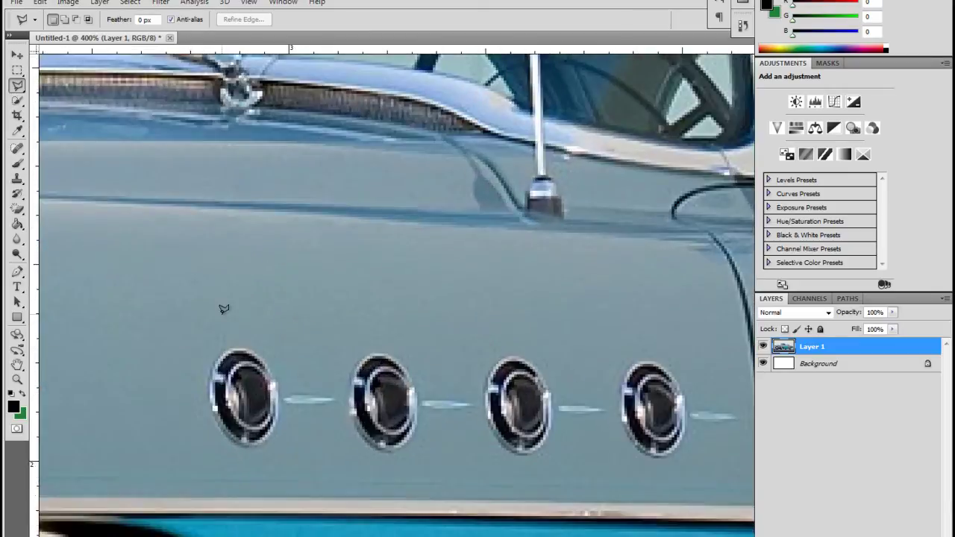
{"action": "key", "text": "ctrl+plus"}
{"action": "key", "text": "ctrl+plus"}
{"action": "key", "text": "ctrl+plus"}
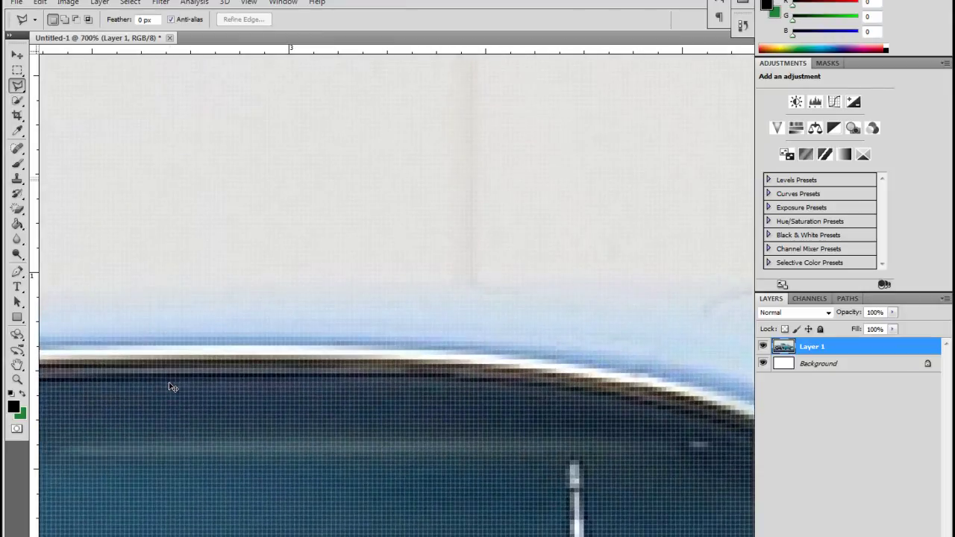
{"action": "key", "text": "ctrl+minus"}
{"action": "key", "text": "ctrl+minus"}
{"action": "key", "text": "ctrl+minus"}
{"action": "key", "text": "ctrl+minus"}
{"action": "key", "text": "ctrl+minus"}
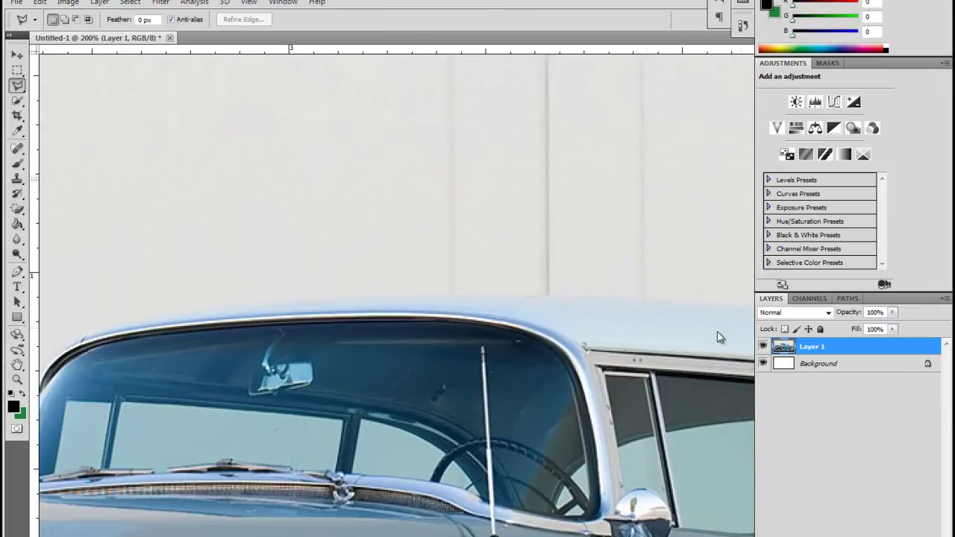
{"action": "scroll", "coordinate": [672, 533], "scroll_direction": "right", "scroll_amount": 15}
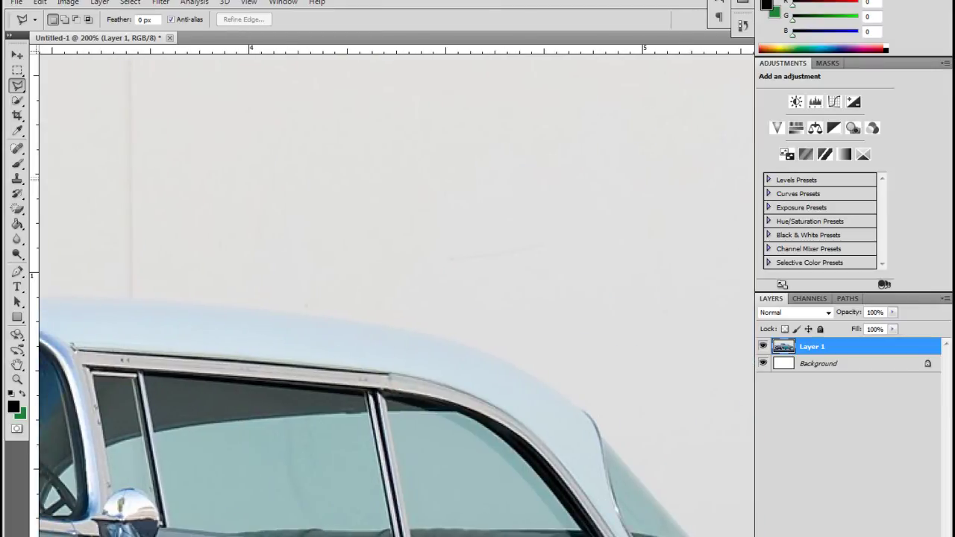
{"action": "scroll", "coordinate": [672, 532], "scroll_direction": "down", "scroll_amount": 3}
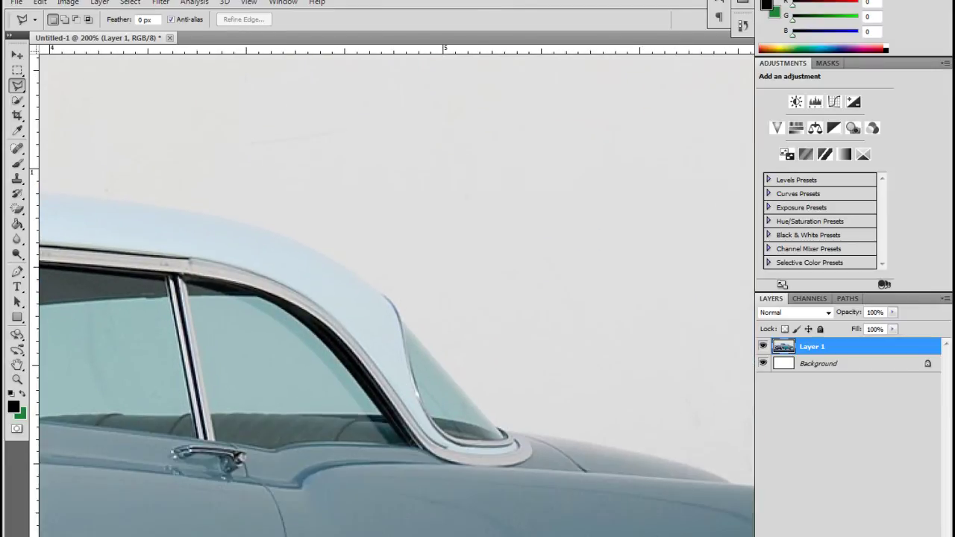
{"action": "left_click", "coordinate": [506, 429]}
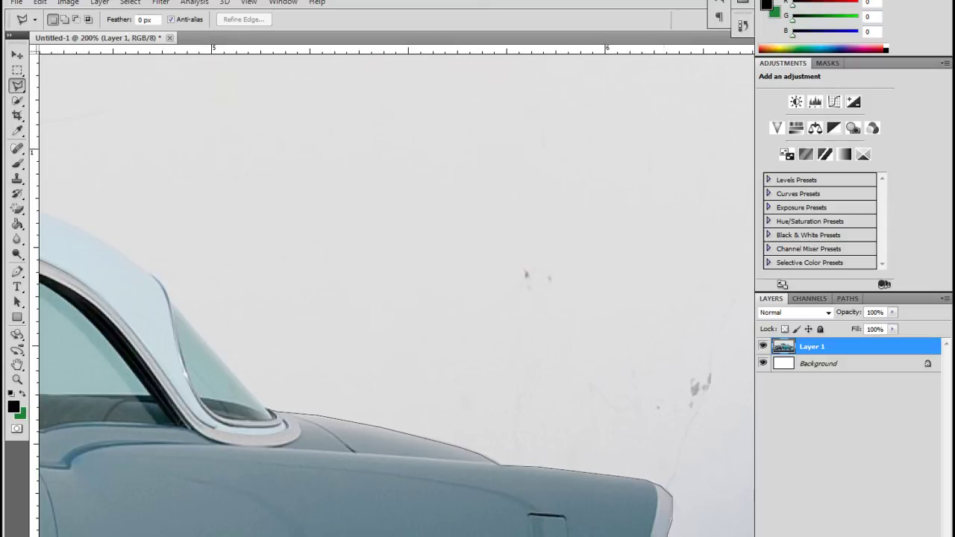
Step: Continue the polygonal outline down the tail light and around the rear bumper
{"action": "scroll", "coordinate": [649, 492], "scroll_direction": "down", "scroll_amount": 3}
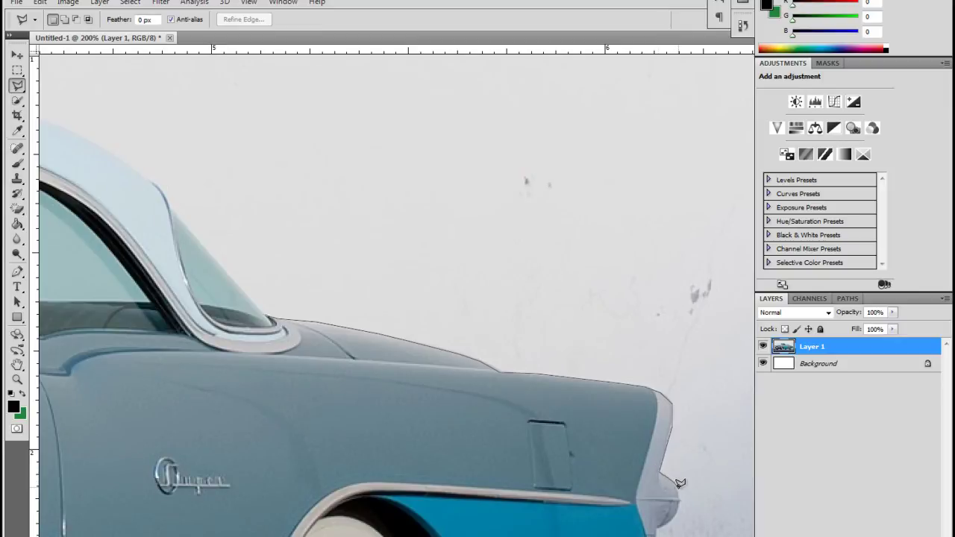
{"action": "scroll", "coordinate": [681, 484], "scroll_direction": "up", "scroll_amount": 3}
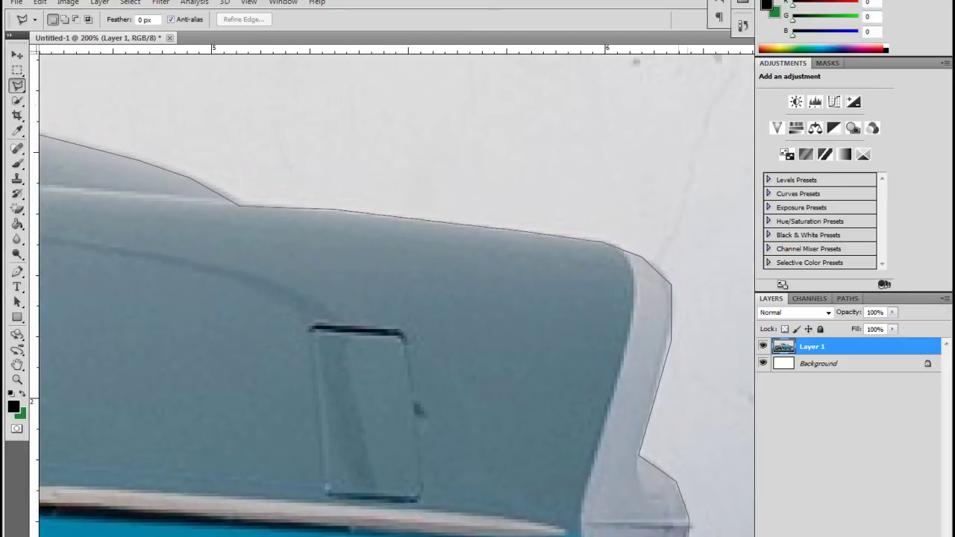
{"action": "scroll", "coordinate": [675, 513], "scroll_direction": "down", "scroll_amount": 2}
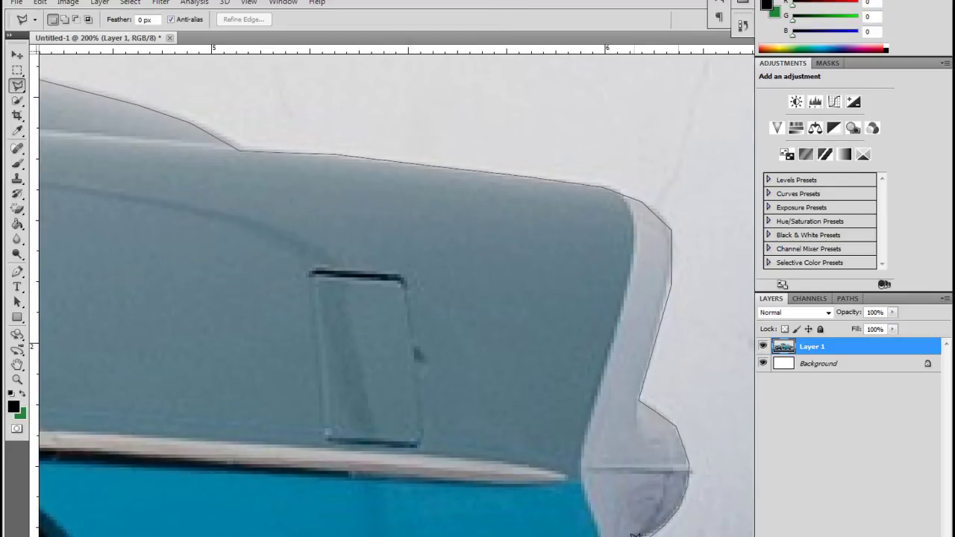
{"action": "scroll", "coordinate": [634, 533], "scroll_direction": "down", "scroll_amount": 6}
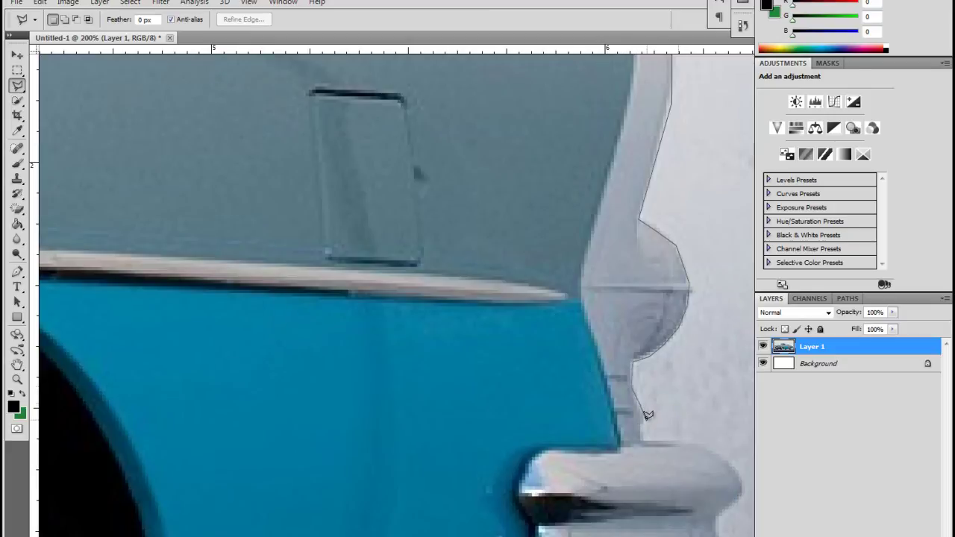
{"action": "left_click", "coordinate": [645, 438]}
{"action": "left_click", "coordinate": [701, 440]}
{"action": "left_click", "coordinate": [741, 476]}
{"action": "left_click", "coordinate": [744, 494]}
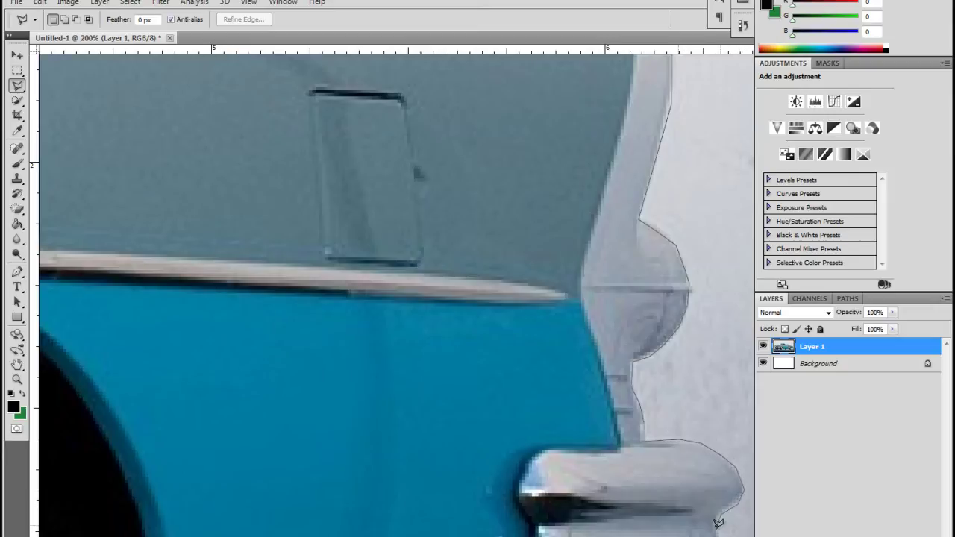
{"action": "scroll", "coordinate": [734, 485], "scroll_direction": "down", "scroll_amount": 3}
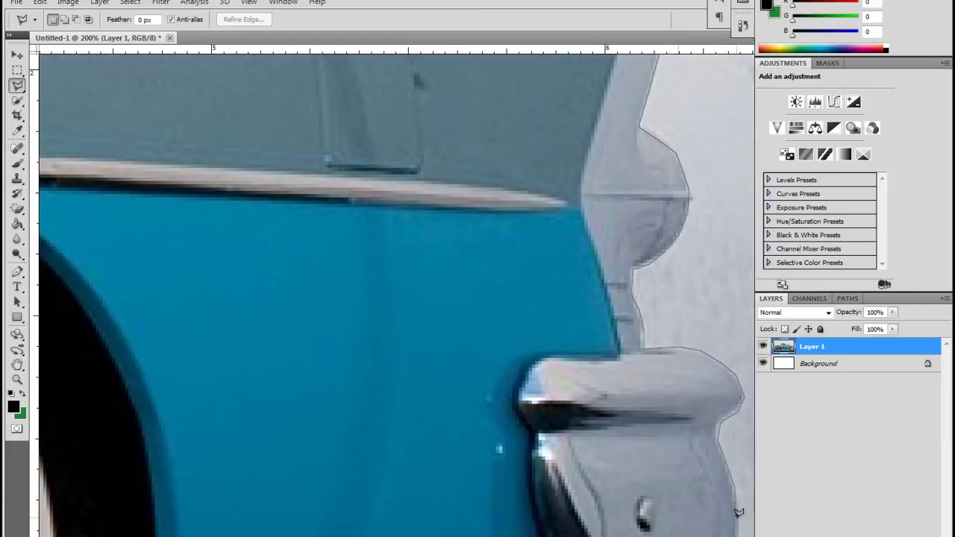
{"action": "scroll", "coordinate": [744, 534], "scroll_direction": "down", "scroll_amount": 2}
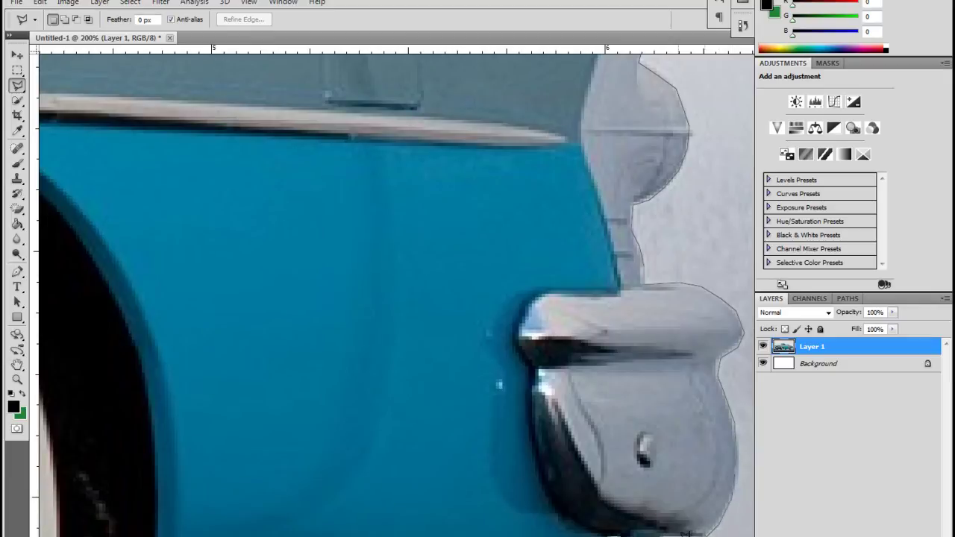
Step: Carry the polygonal outline around the rest of the car and along the roof toward the rear window
{"action": "scroll", "coordinate": [663, 534], "scroll_direction": "down", "scroll_amount": 3}
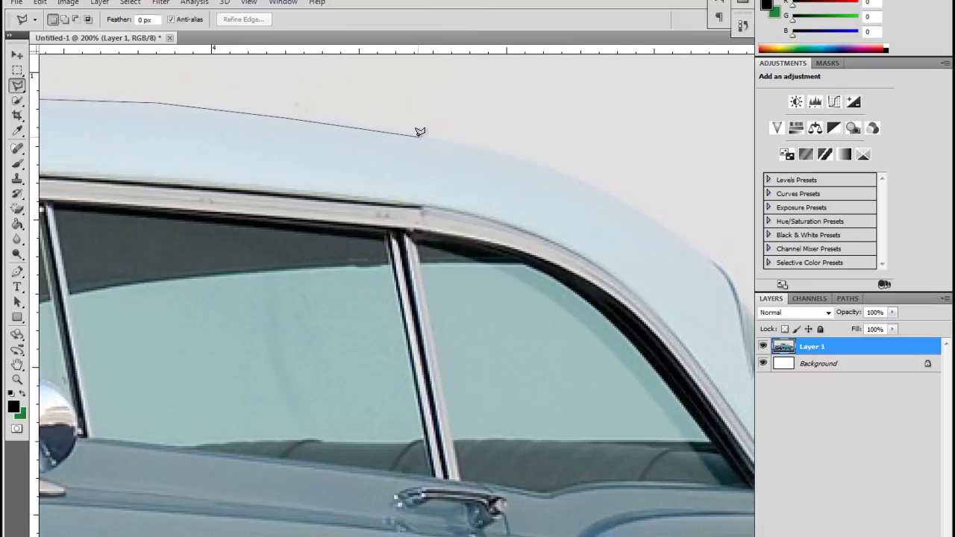
{"action": "left_click", "coordinate": [420, 134]}
{"action": "left_click", "coordinate": [529, 161]}
{"action": "left_click", "coordinate": [694, 249]}
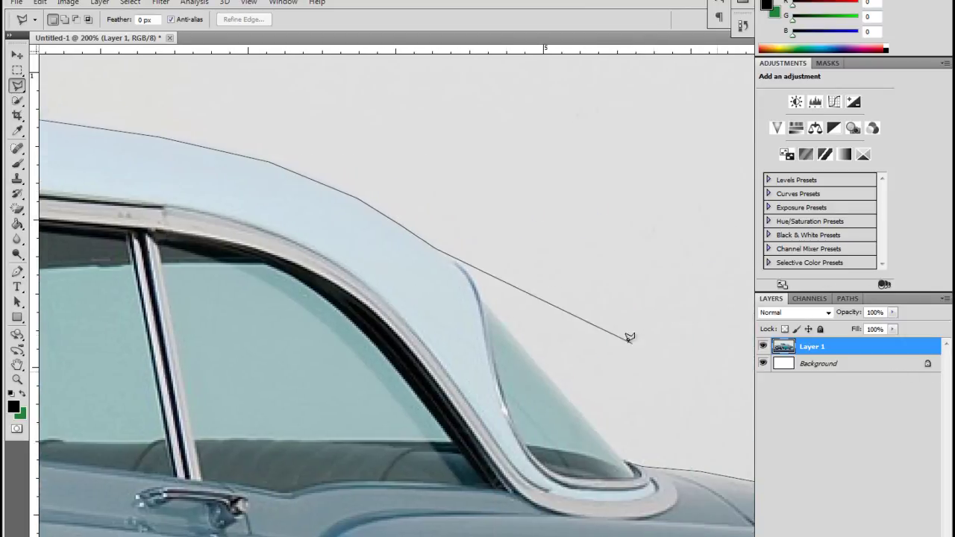
Step: Trace the roof's rear edge and the rear window, closing the polygonal selection at its starting point
{"action": "left_click", "coordinate": [446, 250]}
{"action": "left_click", "coordinate": [466, 265]}
{"action": "left_click", "coordinate": [476, 285]}
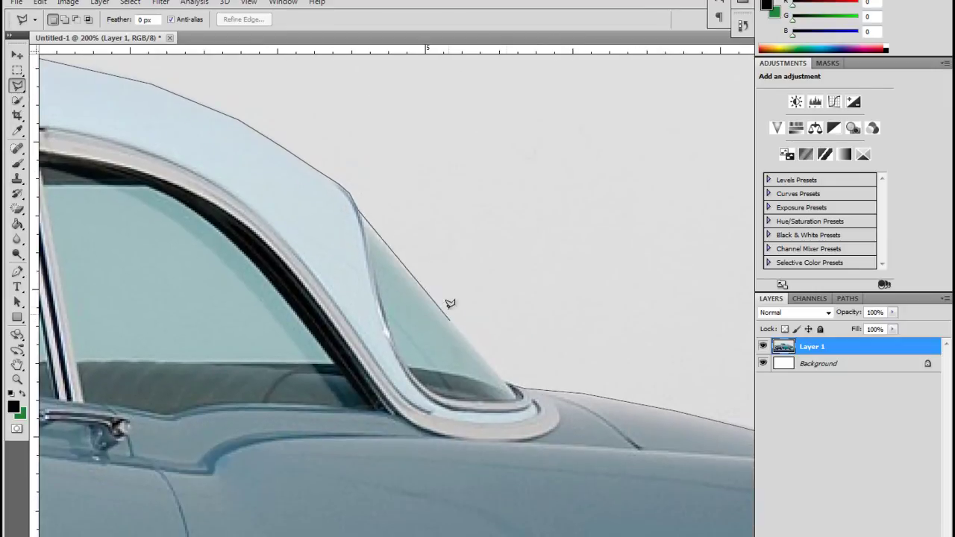
{"action": "left_click", "coordinate": [362, 222]}
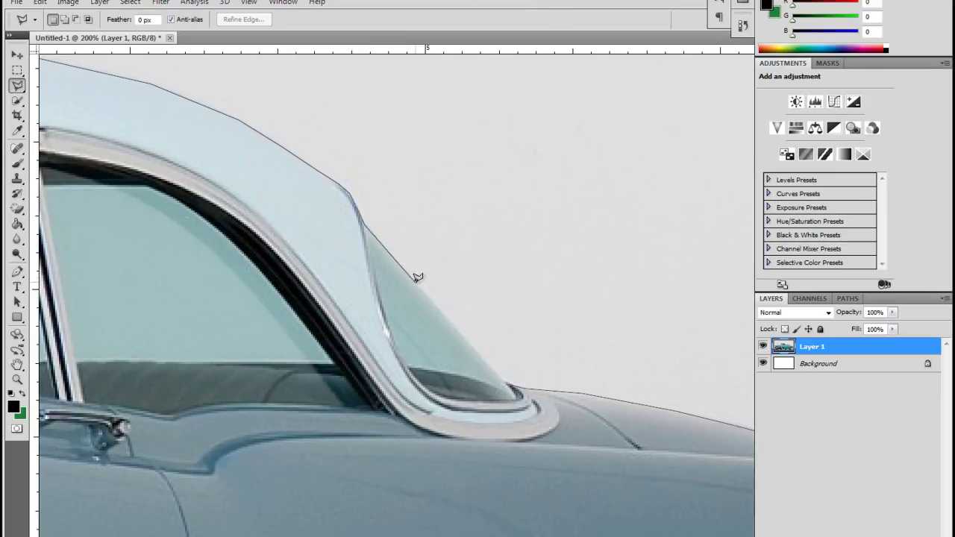
{"action": "scroll", "coordinate": [418, 276], "scroll_direction": "up", "scroll_amount": 2}
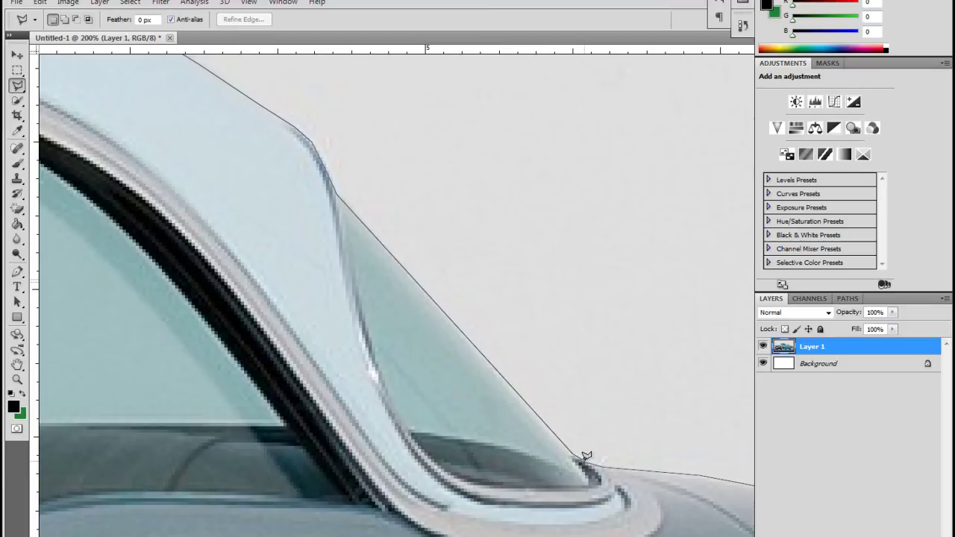
{"action": "left_click", "coordinate": [586, 454]}
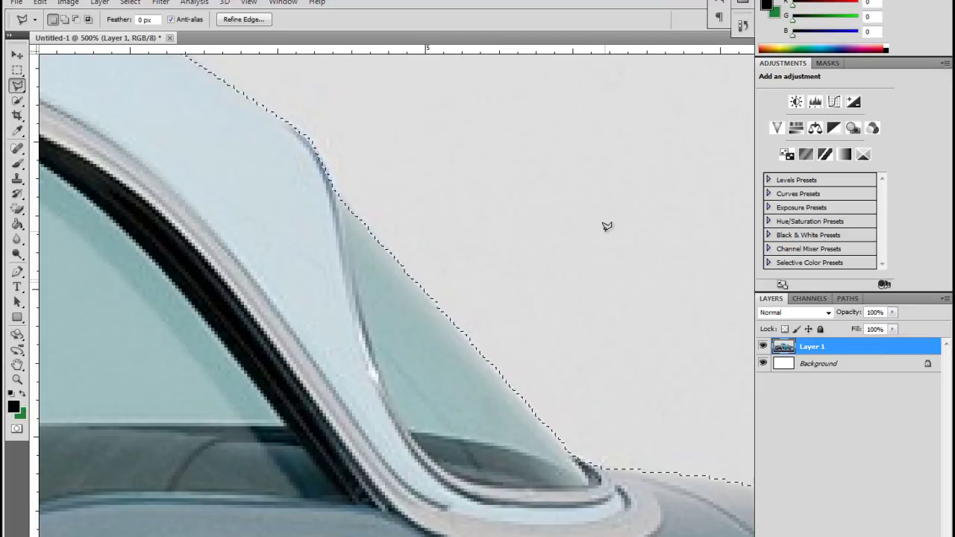
Step: Cut the selected car out of Layer 1
{"action": "key", "text": "ctrl+1"}
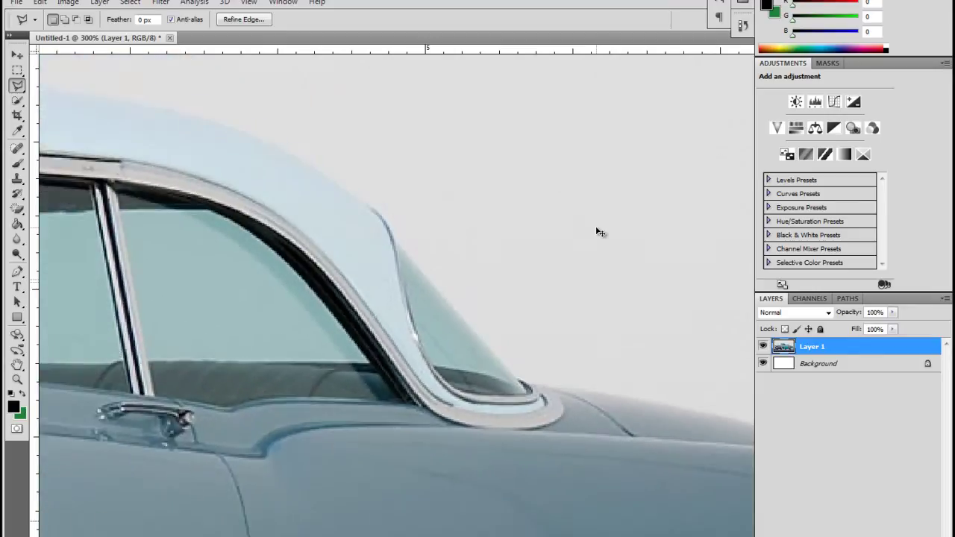
{"action": "key", "text": "ctrl+minus"}
{"action": "key", "text": "ctrl+minus"}
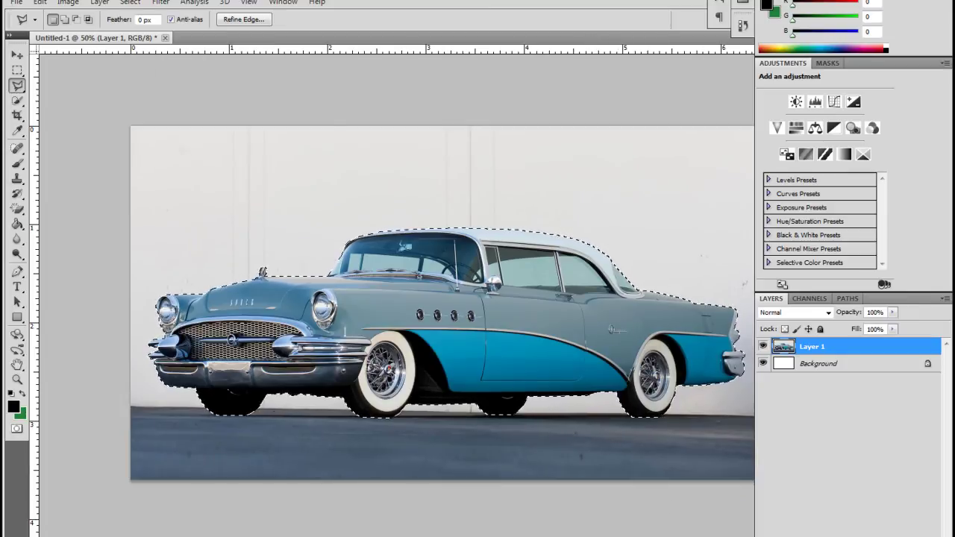
{"action": "left_click", "coordinate": [38, 3]}
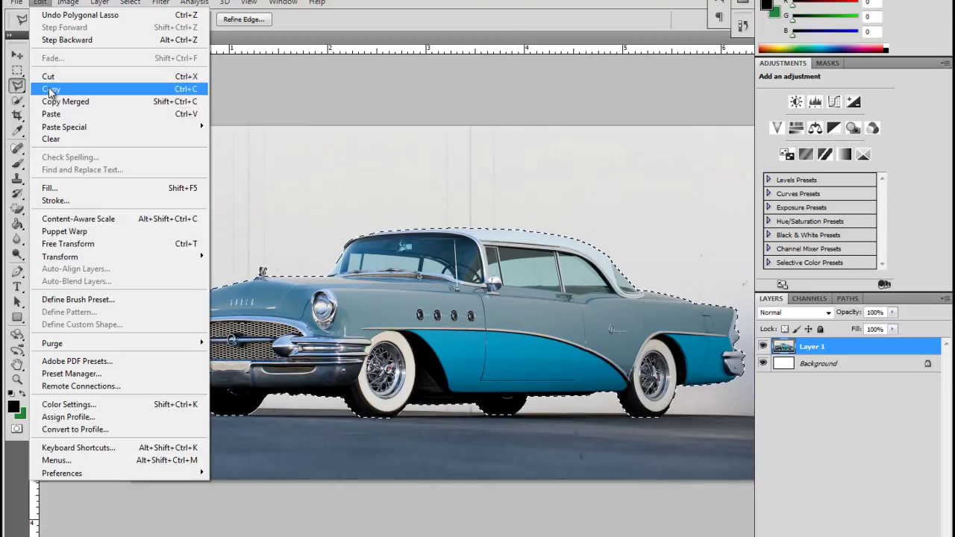
{"action": "left_click", "coordinate": [49, 77]}
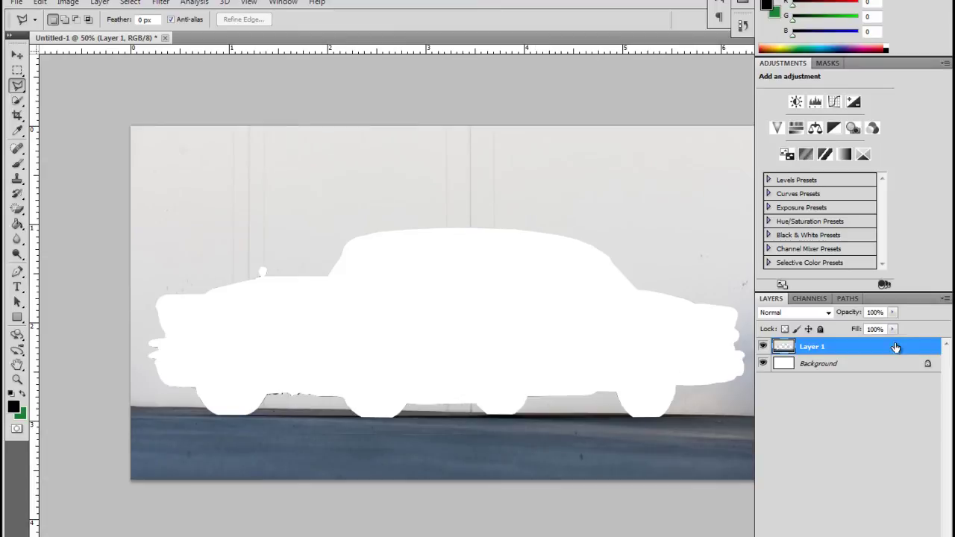
Step: Hide Layer 1 and the Background, and paste the cut car as a new layer
{"action": "left_click", "coordinate": [763, 347]}
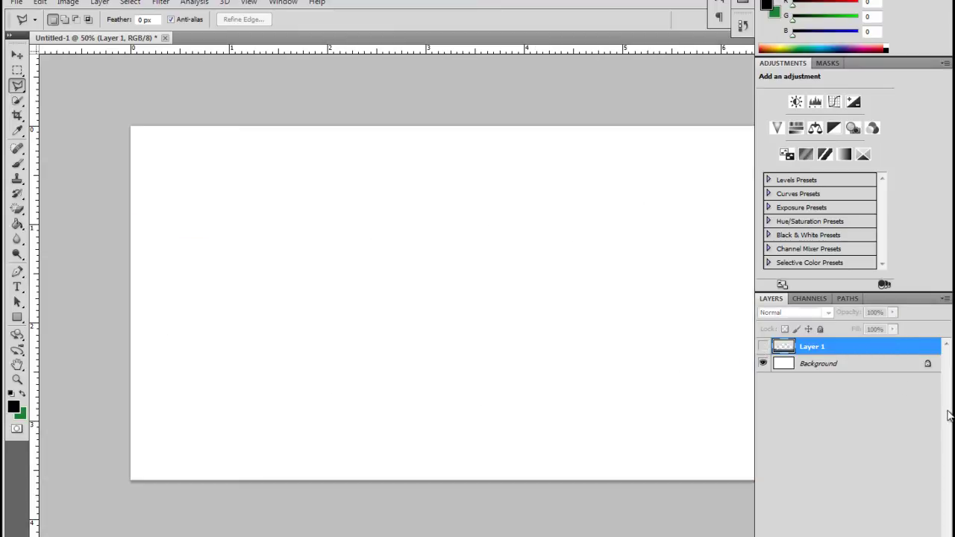
{"action": "left_click", "coordinate": [40, 3]}
{"action": "left_click", "coordinate": [52, 114]}
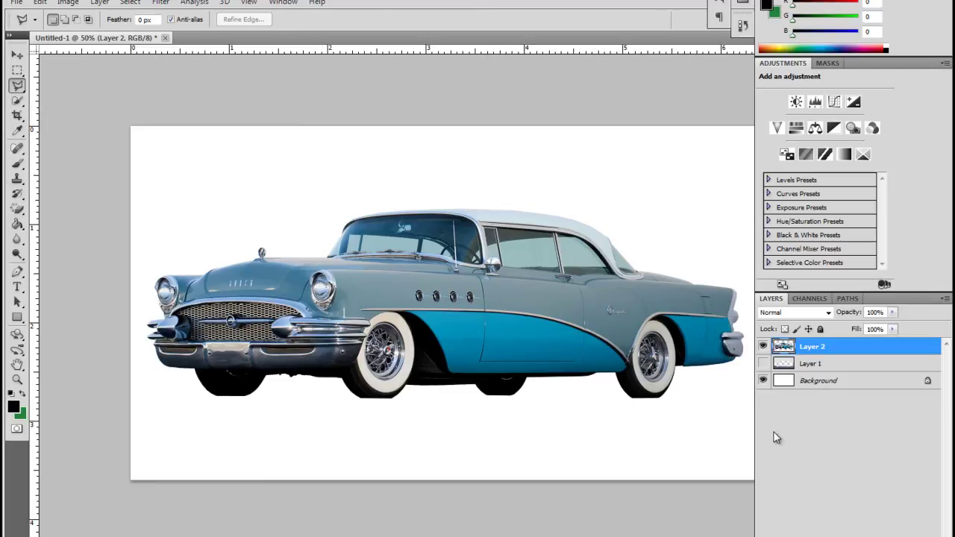
{"action": "left_click", "coordinate": [763, 380]}
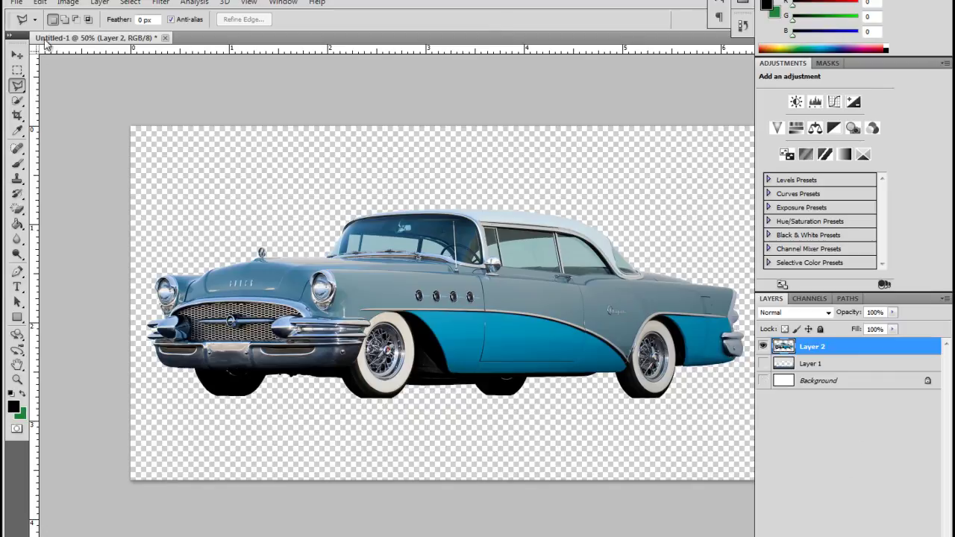